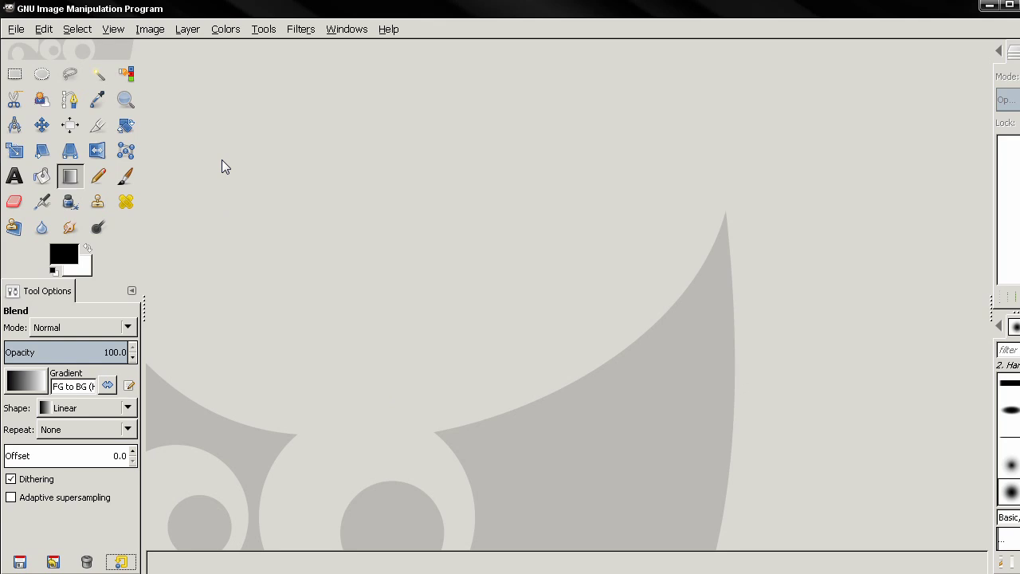
Make a new 1440×900 image and fill its background with the black foreground colour.
{"action": "left_click", "coordinate": [15, 29]}
{"action": "left_click", "coordinate": [22, 49]}
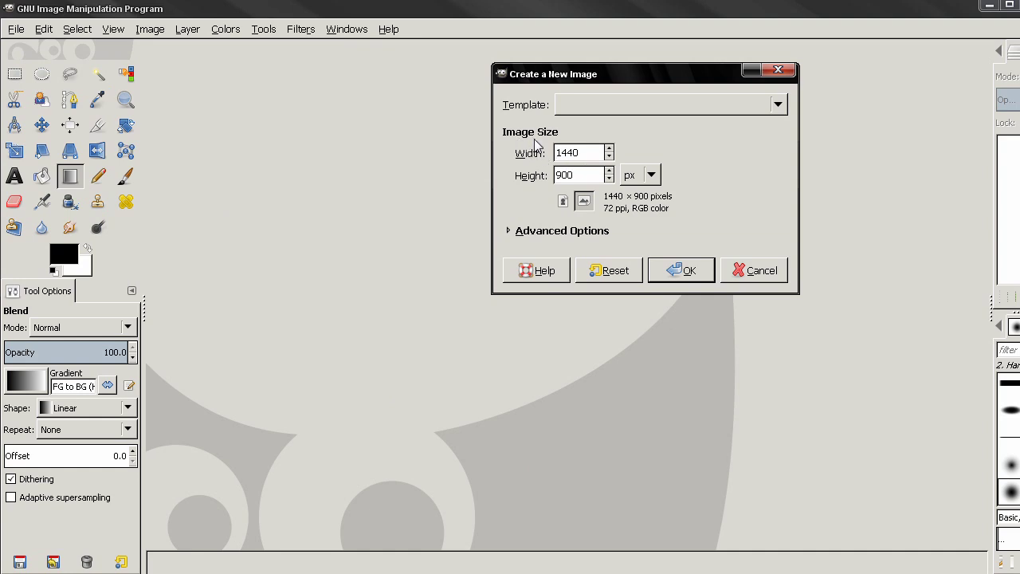
{"action": "left_click", "coordinate": [654, 274]}
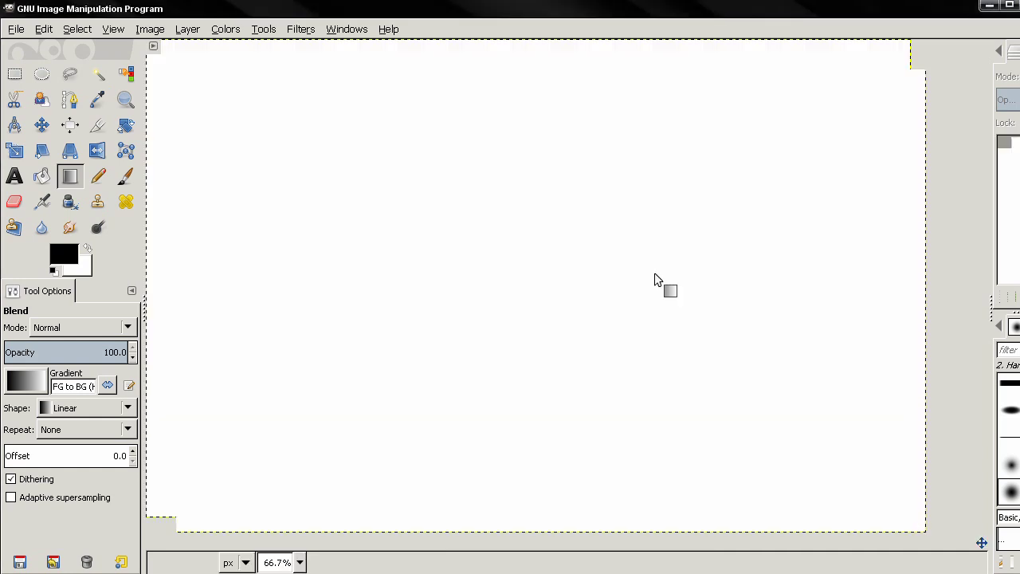
{"action": "left_click", "coordinate": [44, 30]}
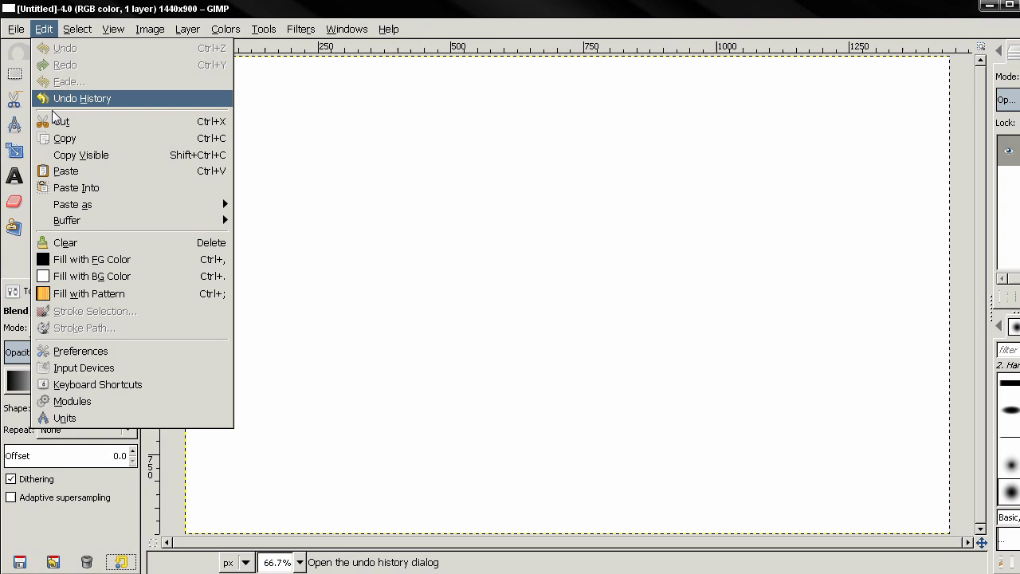
{"action": "left_click", "coordinate": [91, 264]}
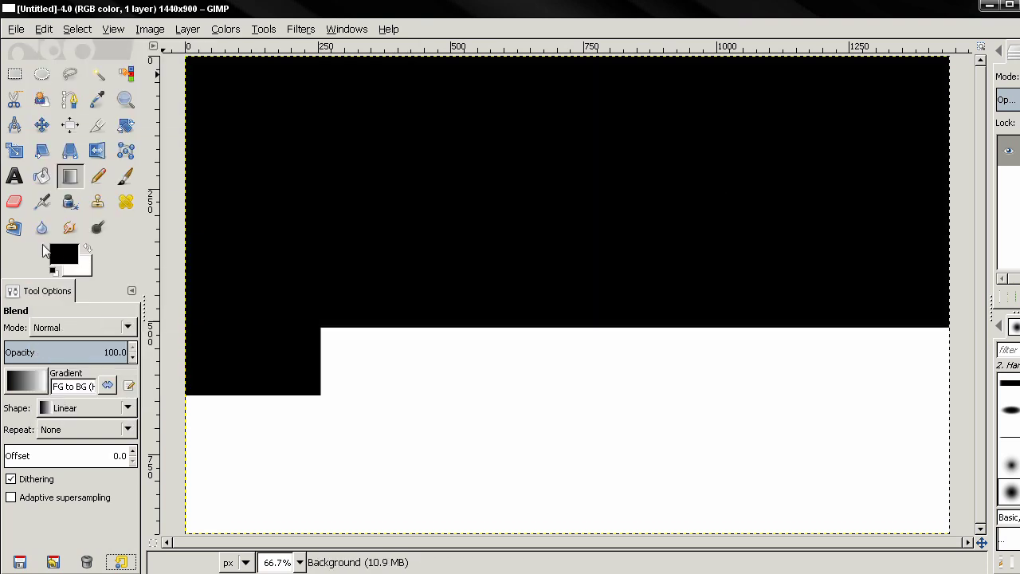
Launch the Flame filter from Filters > Render > Nature and move its dialog into view.
{"action": "left_click", "coordinate": [301, 29]}
{"action": "mouse_move", "coordinate": [380, 303]}
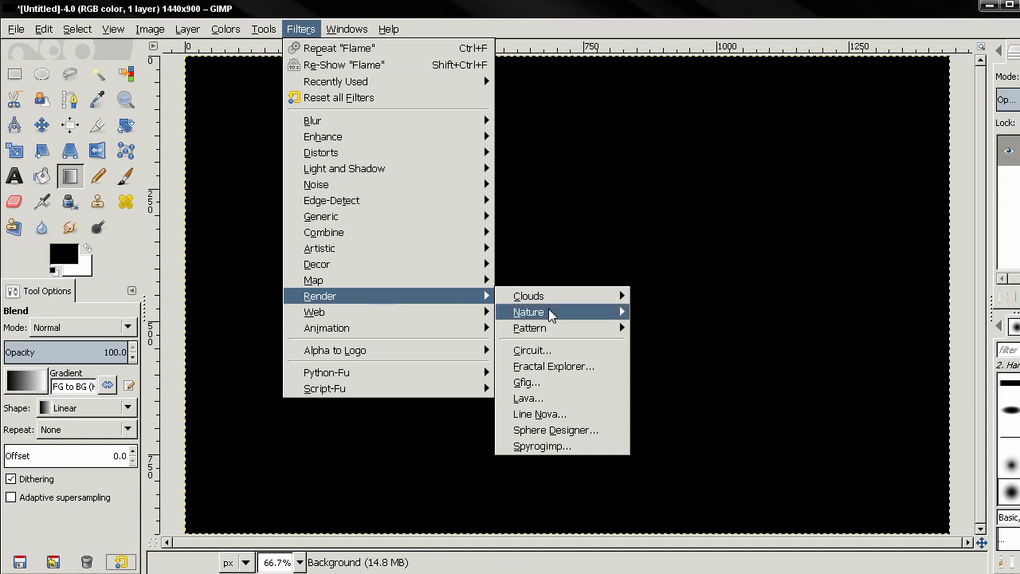
{"action": "mouse_move", "coordinate": [558, 312]}
{"action": "left_click", "coordinate": [671, 312]}
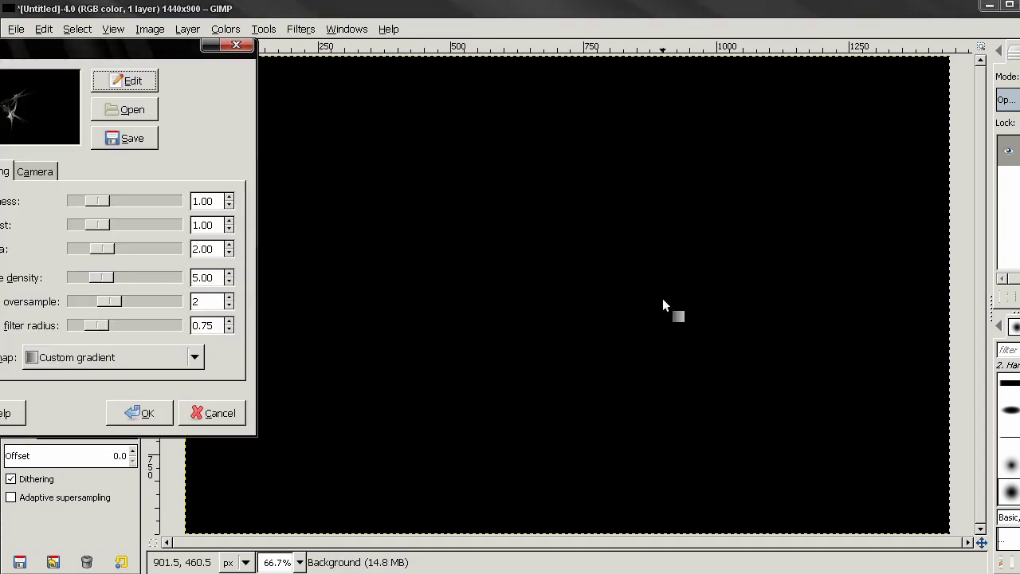
{"action": "left_click_drag", "start_coordinate": [113, 54], "coordinate": [263, 77]}
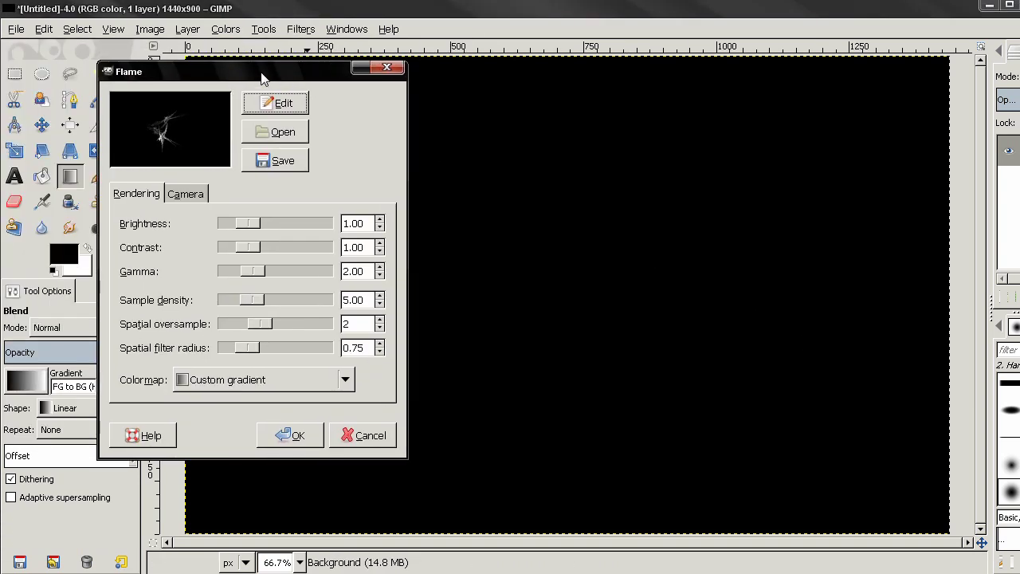
Preview the gris josette, ernst anti-pope and calcoast09 colormaps, then return to Custom gradient.
{"action": "left_click", "coordinate": [230, 389]}
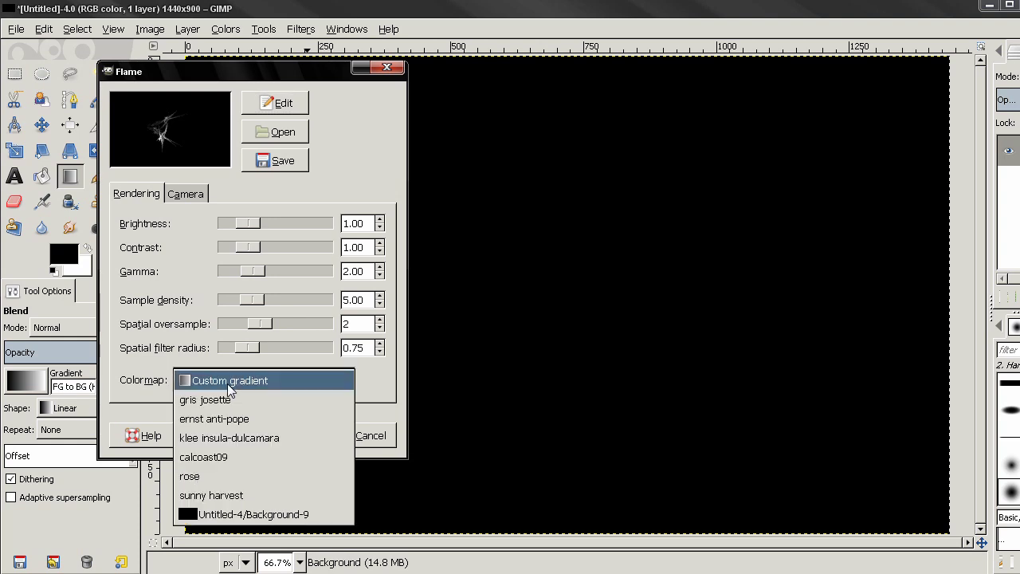
{"action": "left_click", "coordinate": [229, 400]}
{"action": "left_click", "coordinate": [229, 381]}
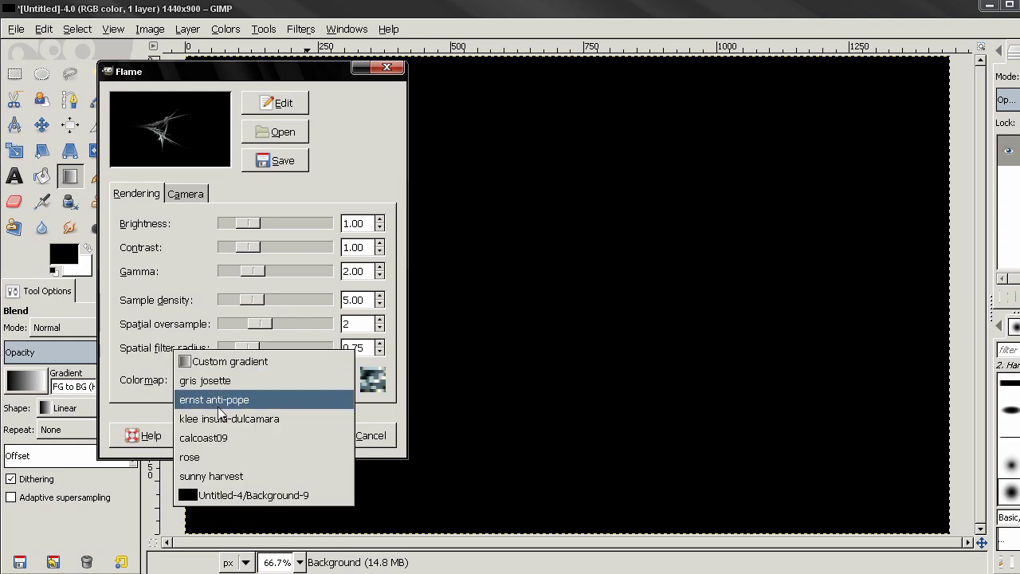
{"action": "left_click", "coordinate": [228, 399]}
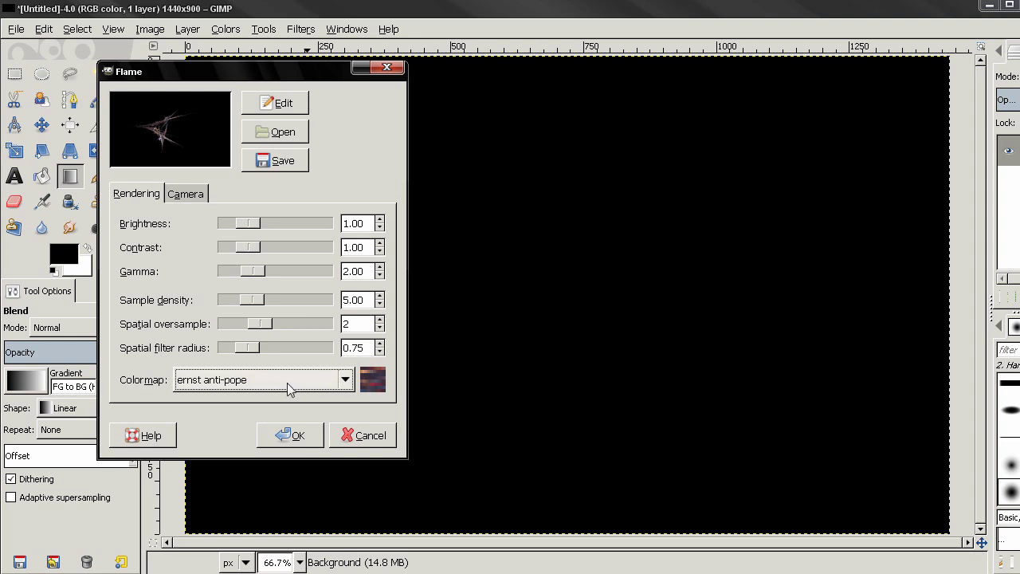
{"action": "left_click", "coordinate": [220, 389]}
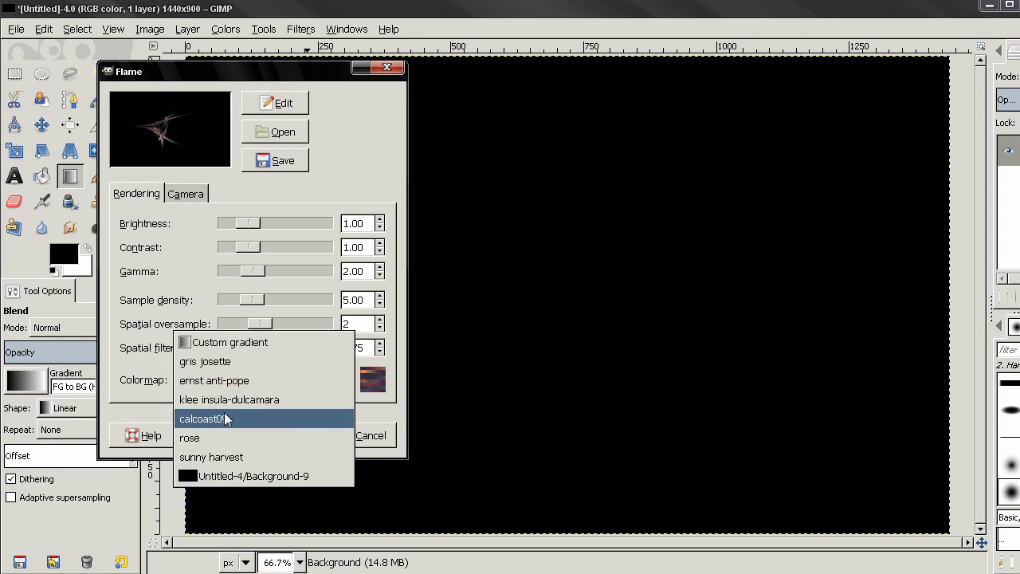
{"action": "left_click", "coordinate": [224, 416]}
{"action": "left_click", "coordinate": [243, 382]}
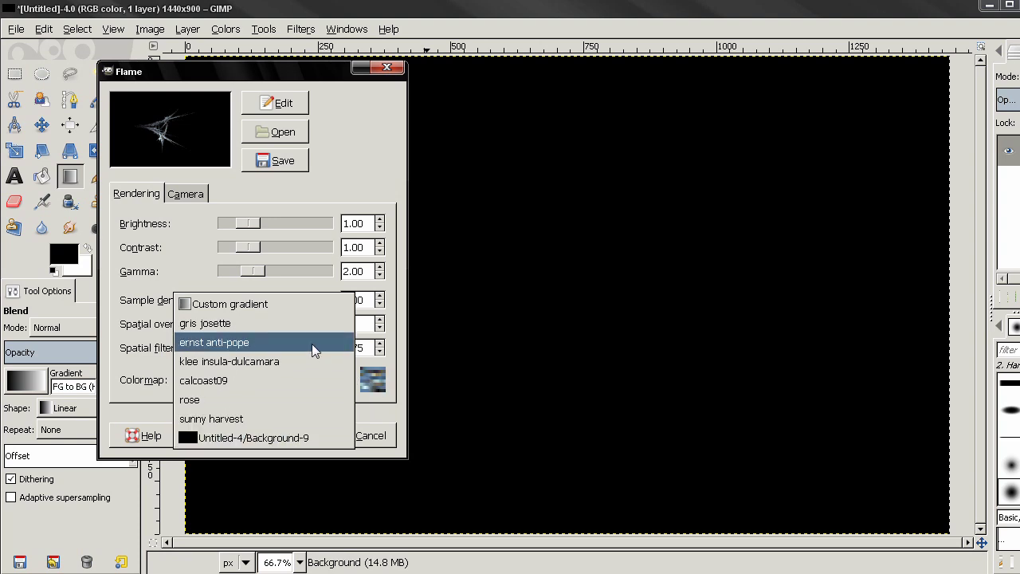
{"action": "left_click", "coordinate": [241, 304]}
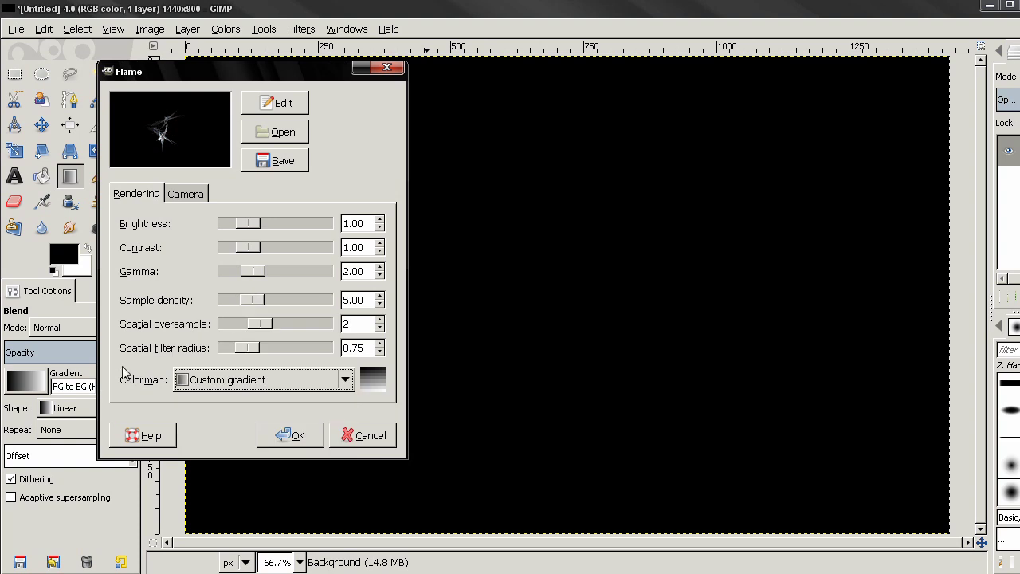
Close Flame, make Full saturation spectrum the active gradient, and reopen Flame with Shift+Ctrl+F.
{"action": "key", "text": "Return"}
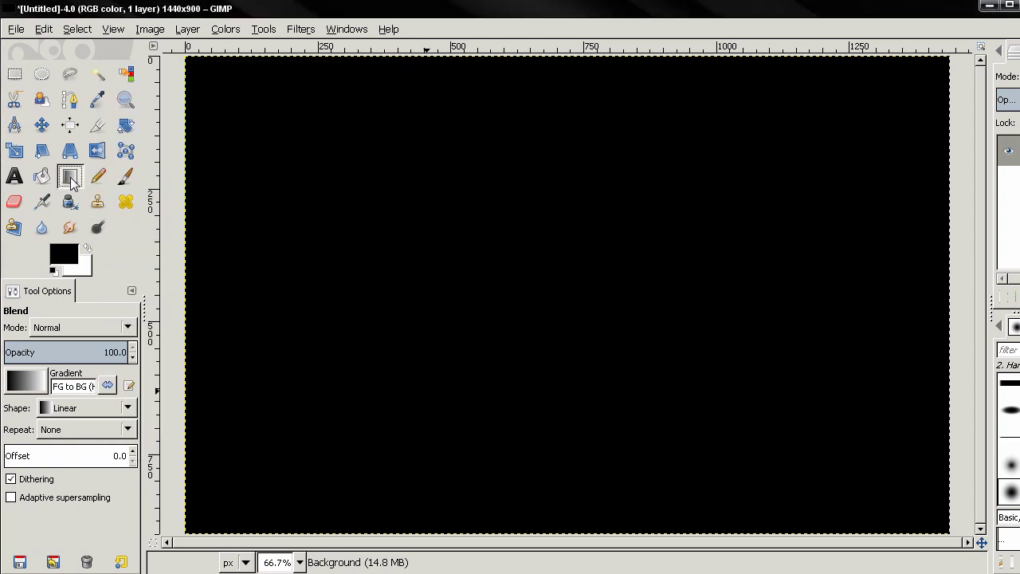
{"action": "left_click", "coordinate": [26, 380]}
{"action": "left_click_drag", "start_coordinate": [141, 420], "coordinate": [131, 501]}
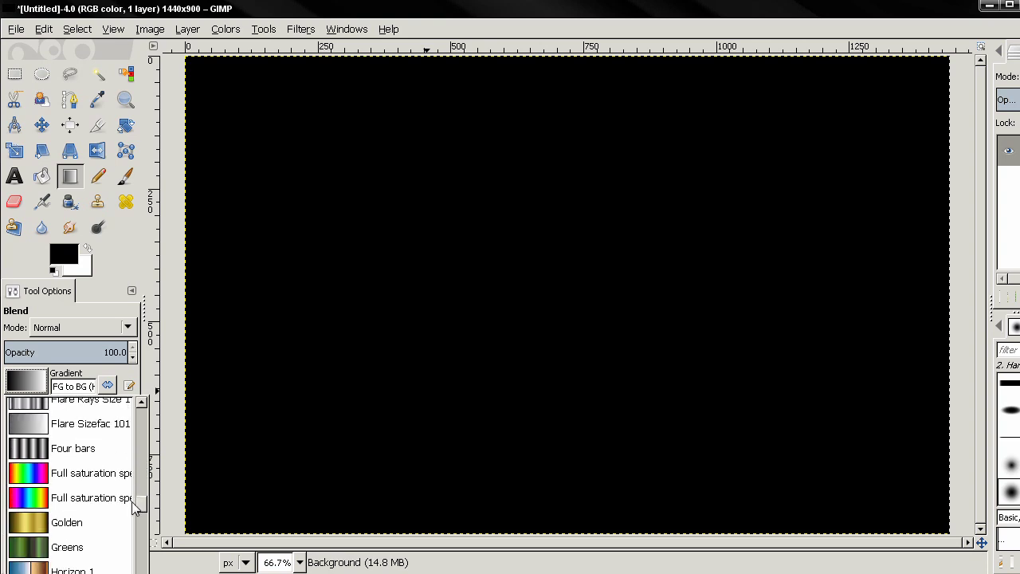
{"action": "left_click", "coordinate": [23, 501]}
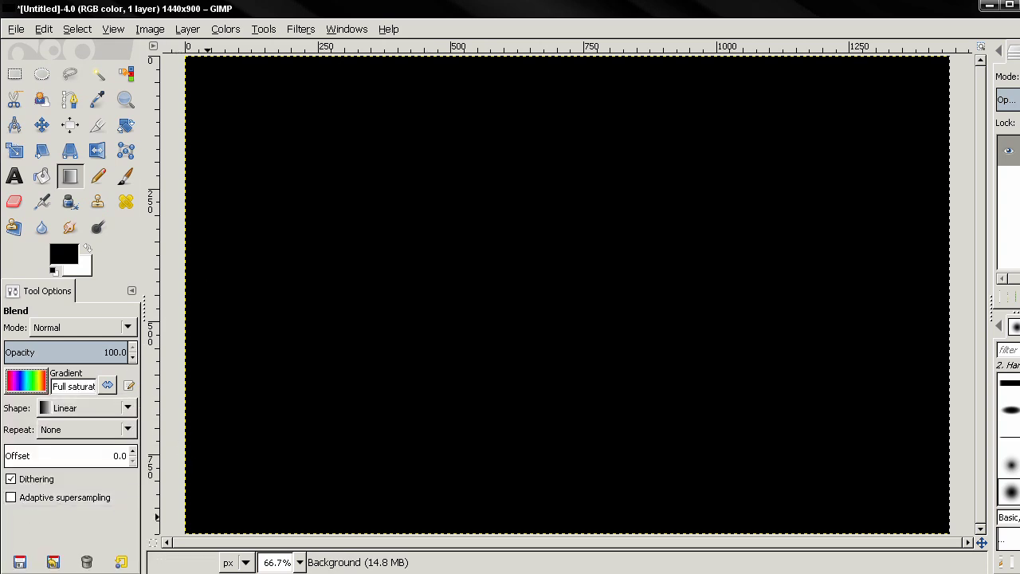
{"action": "key", "text": "ctrl+shift+f"}
{"action": "left_click_drag", "start_coordinate": [285, 80], "coordinate": [262, 102]}
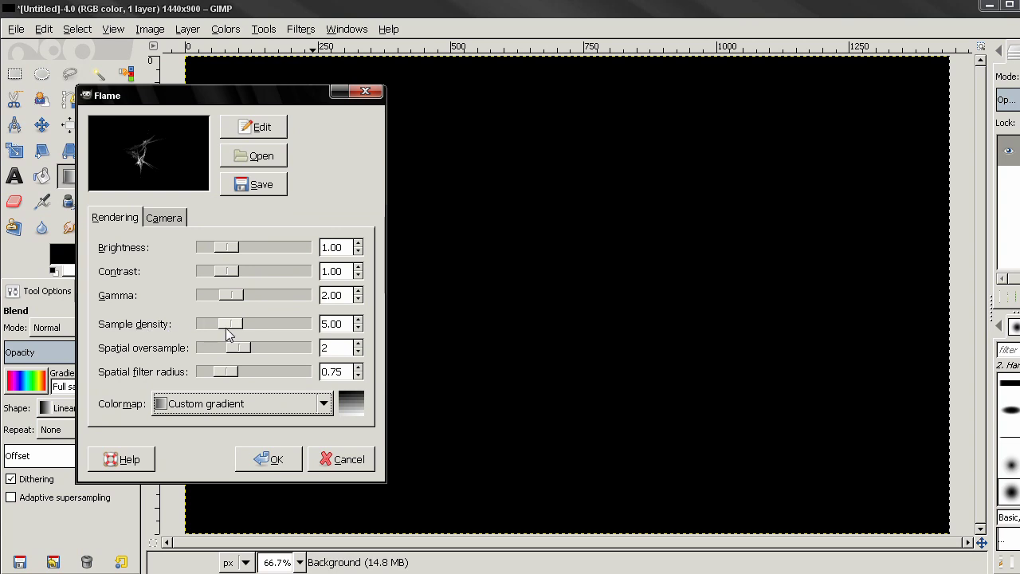
Raise the Flame sample density from 5.00 to its maximum of 20.00.
{"action": "left_click_drag", "start_coordinate": [226, 328], "coordinate": [314, 330]}
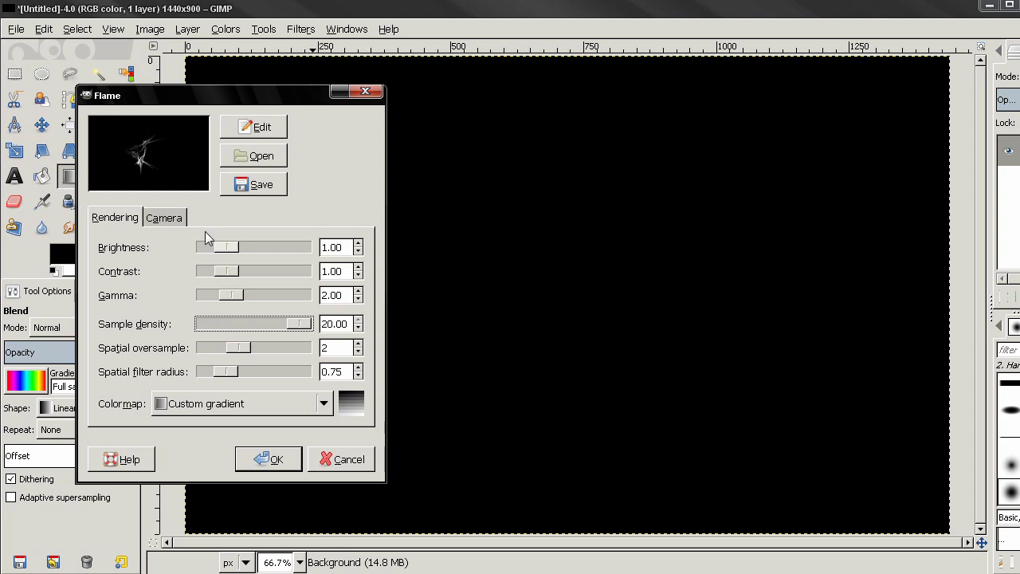
In Edit Flame, reroll the random variations many times, then pick the colourful centre preview.
{"action": "left_click", "coordinate": [251, 127]}
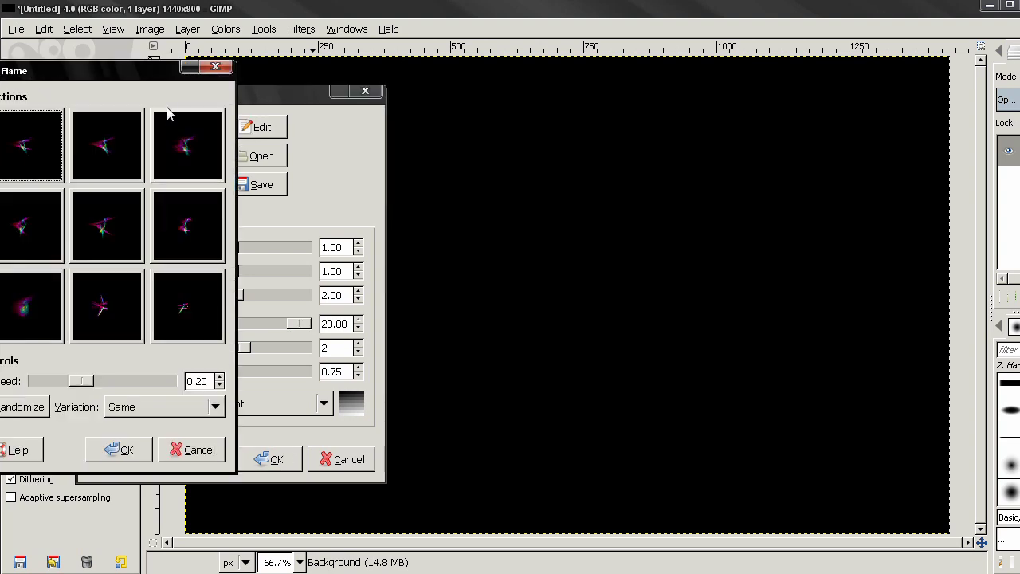
{"action": "left_click_drag", "start_coordinate": [140, 18], "coordinate": [228, 84]}
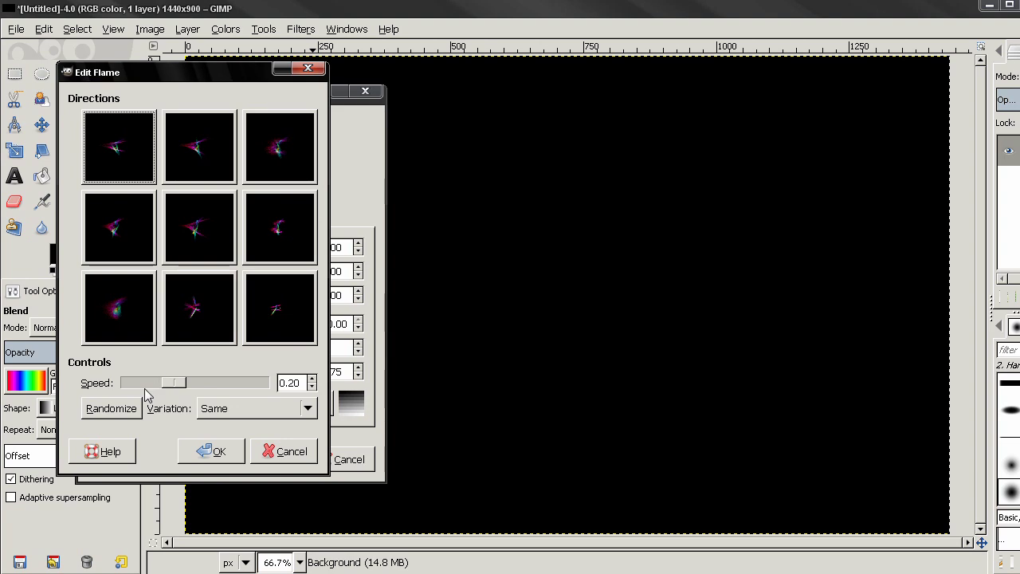
{"action": "left_click", "coordinate": [112, 408]}
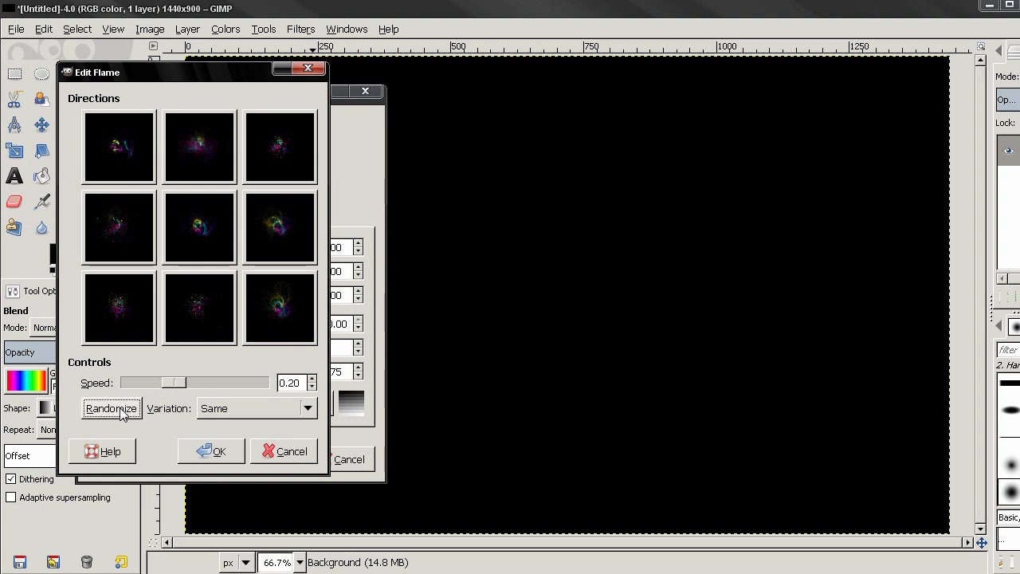
{"action": "left_click", "coordinate": [111, 409]}
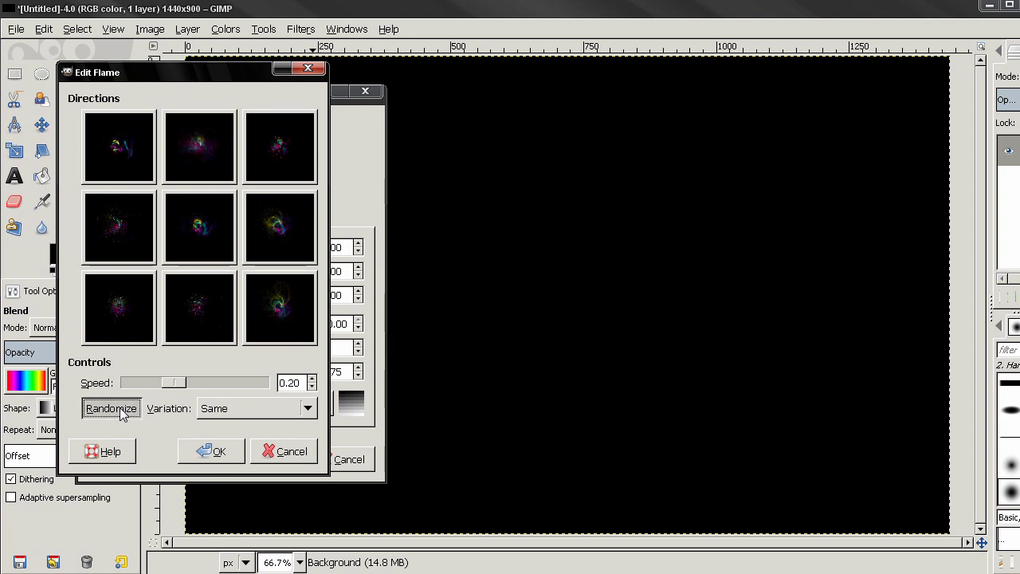
{"action": "left_click", "coordinate": [112, 408]}
{"action": "left_click", "coordinate": [112, 408]}
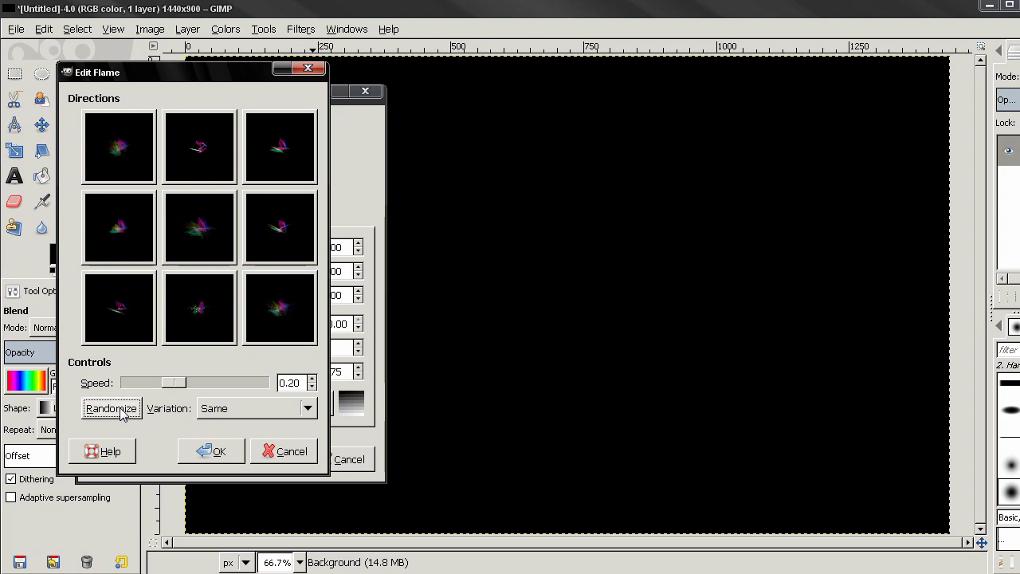
{"action": "left_click", "coordinate": [111, 408]}
{"action": "left_click", "coordinate": [111, 408]}
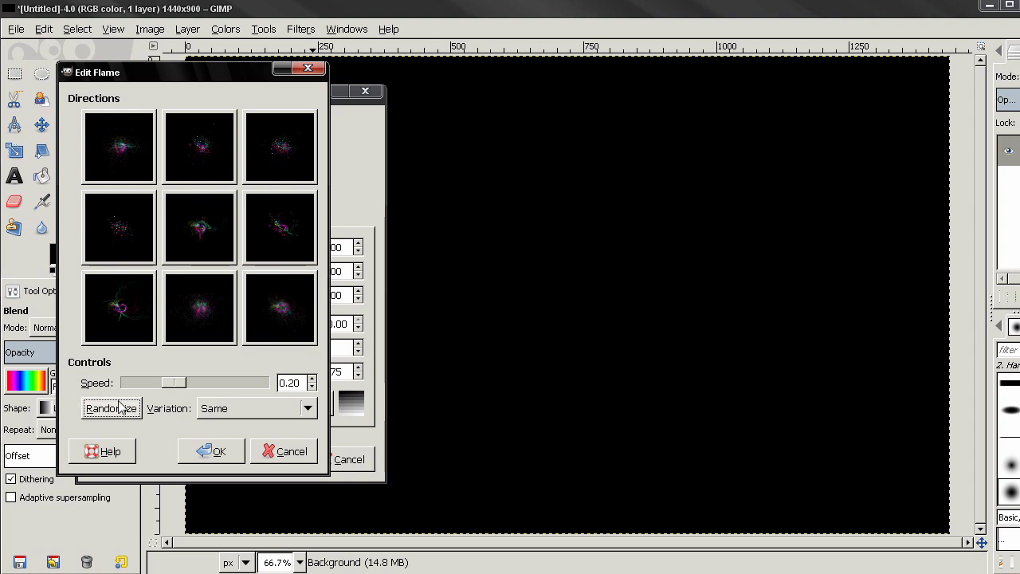
{"action": "left_click", "coordinate": [115, 410]}
{"action": "left_click", "coordinate": [114, 409]}
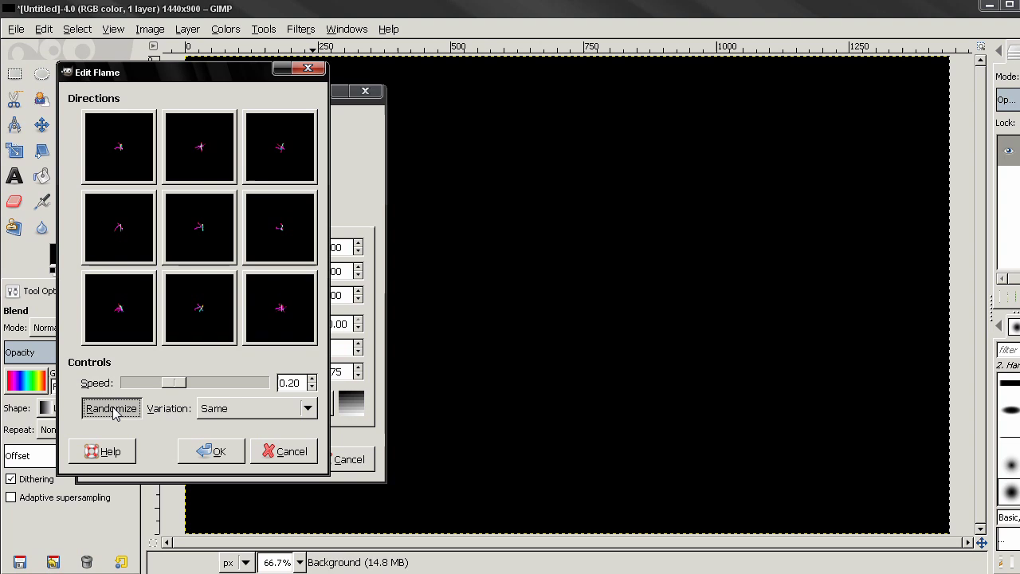
{"action": "left_click", "coordinate": [113, 410]}
{"action": "left_click", "coordinate": [113, 410]}
{"action": "left_click", "coordinate": [113, 410]}
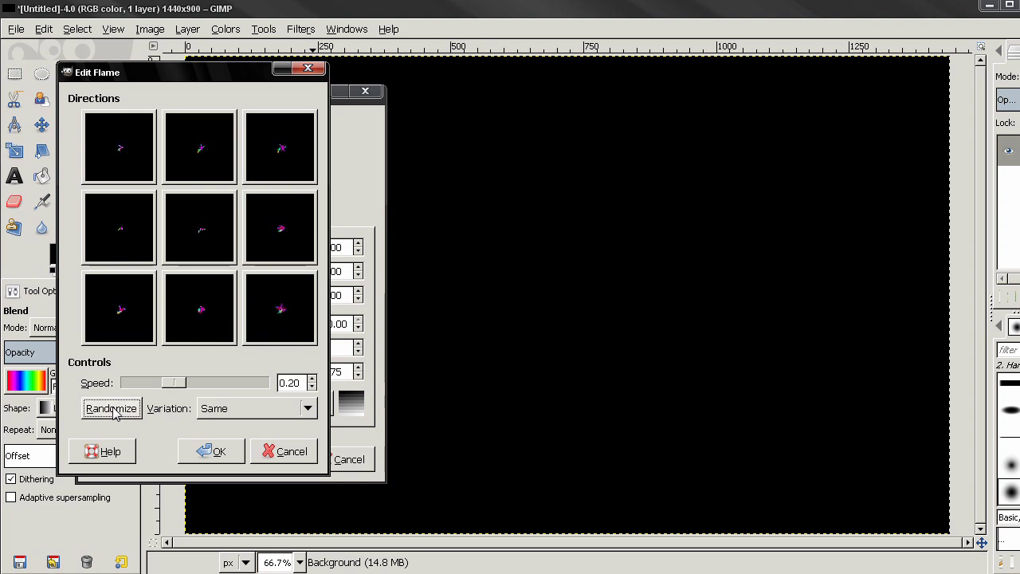
{"action": "left_click", "coordinate": [113, 410]}
{"action": "left_click", "coordinate": [113, 410]}
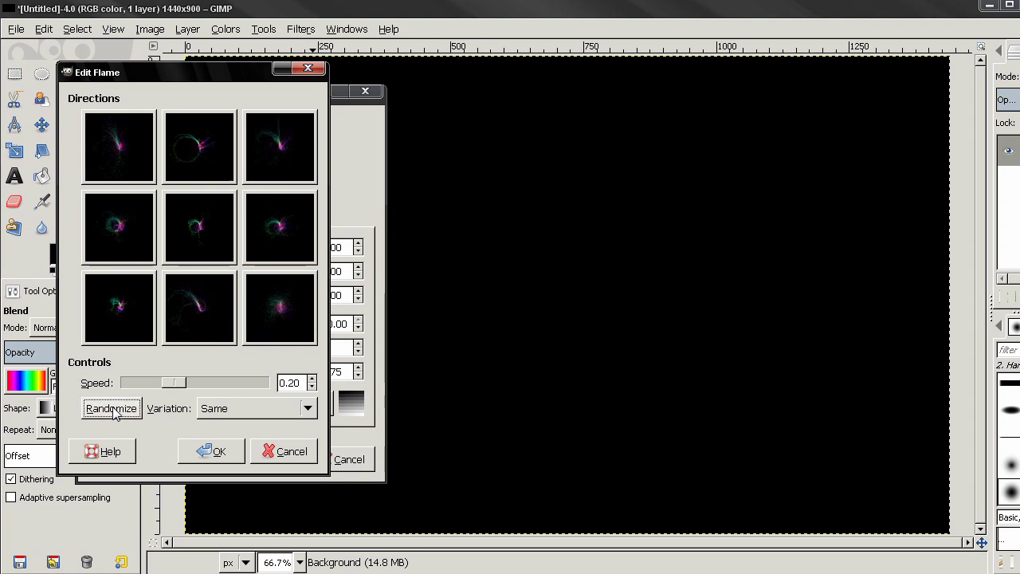
{"action": "left_click", "coordinate": [113, 410]}
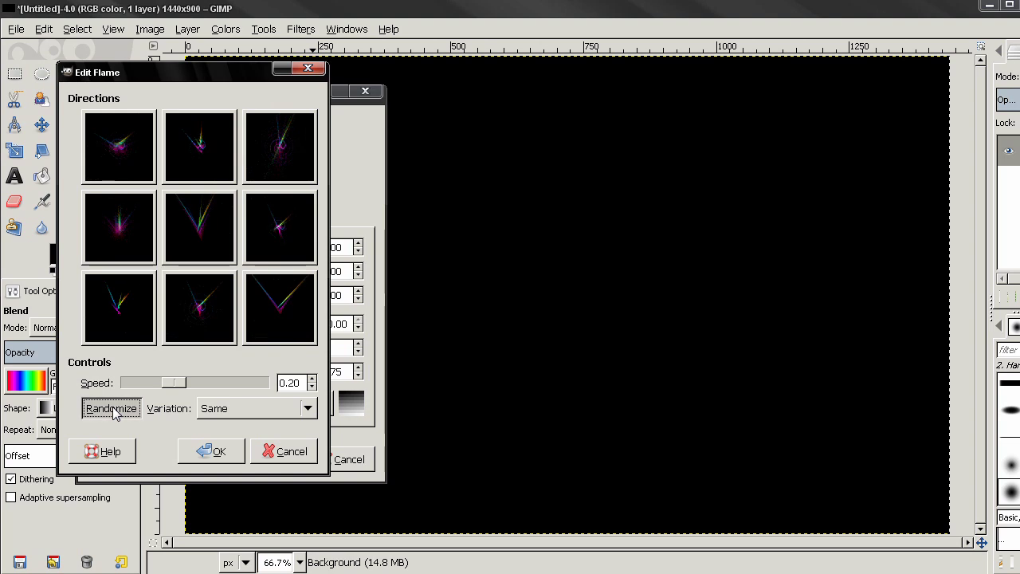
{"action": "left_click", "coordinate": [114, 410]}
{"action": "left_click", "coordinate": [113, 410]}
{"action": "left_click", "coordinate": [113, 410]}
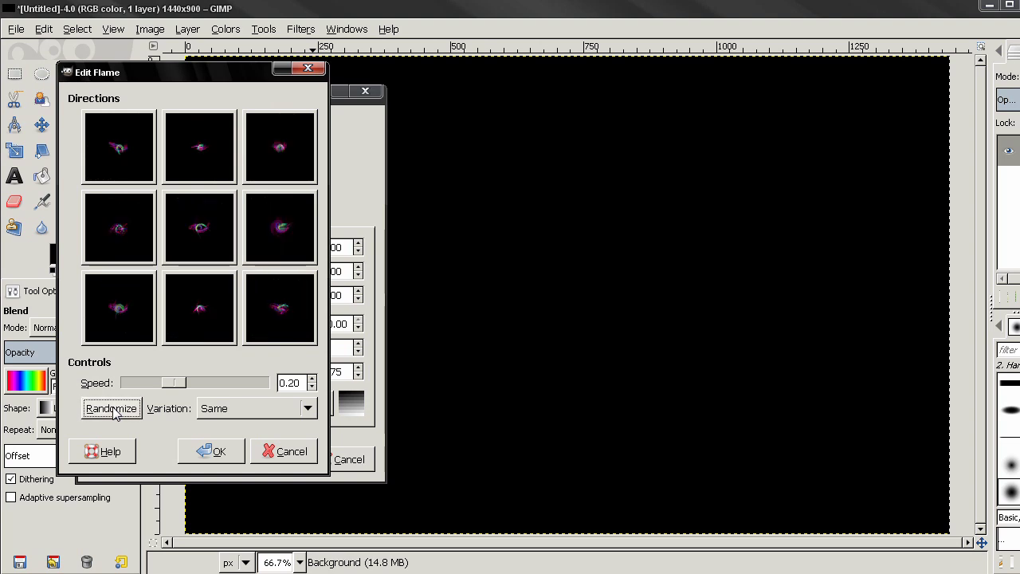
{"action": "left_click", "coordinate": [113, 409]}
{"action": "left_click", "coordinate": [114, 410]}
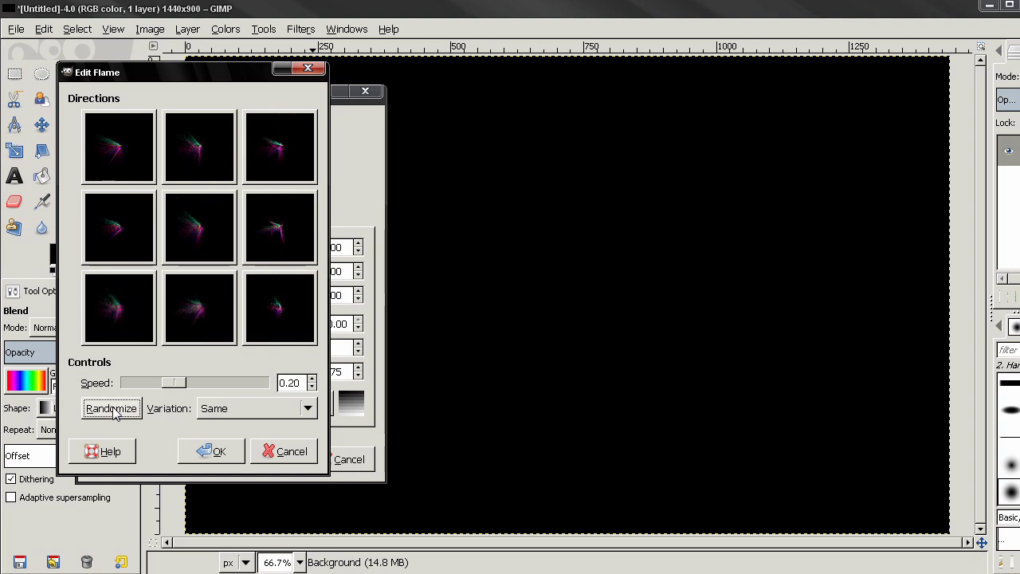
{"action": "left_click", "coordinate": [113, 409]}
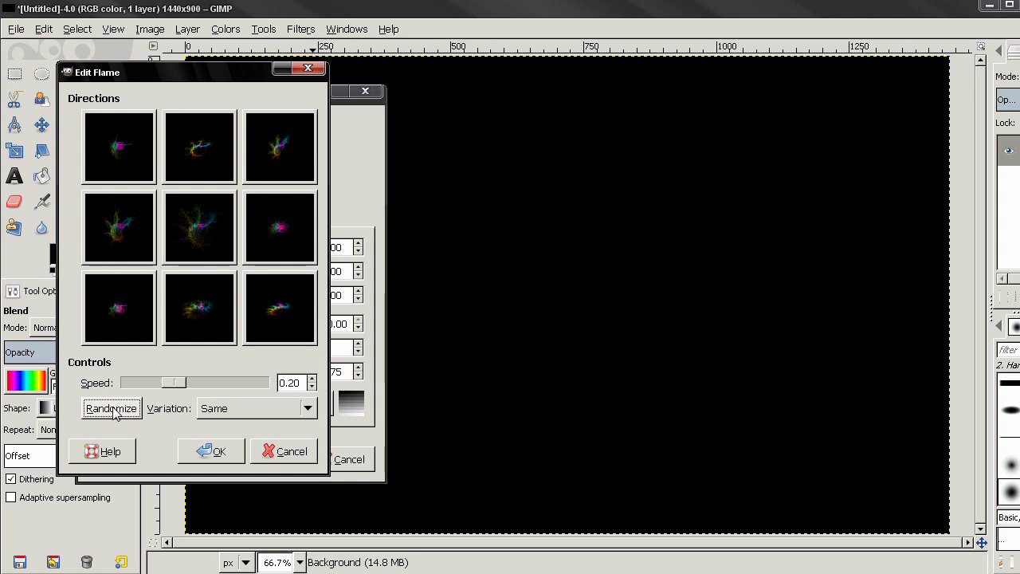
{"action": "left_click", "coordinate": [208, 234]}
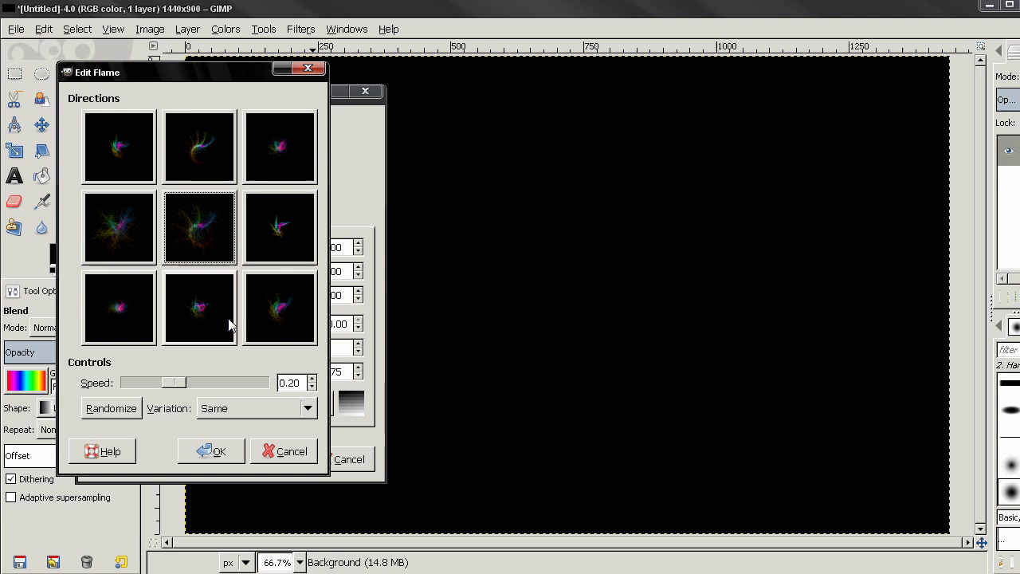
Accept the chosen flame design and render it as yellow, green, cyan and magenta strands on black.
{"action": "left_click", "coordinate": [217, 456]}
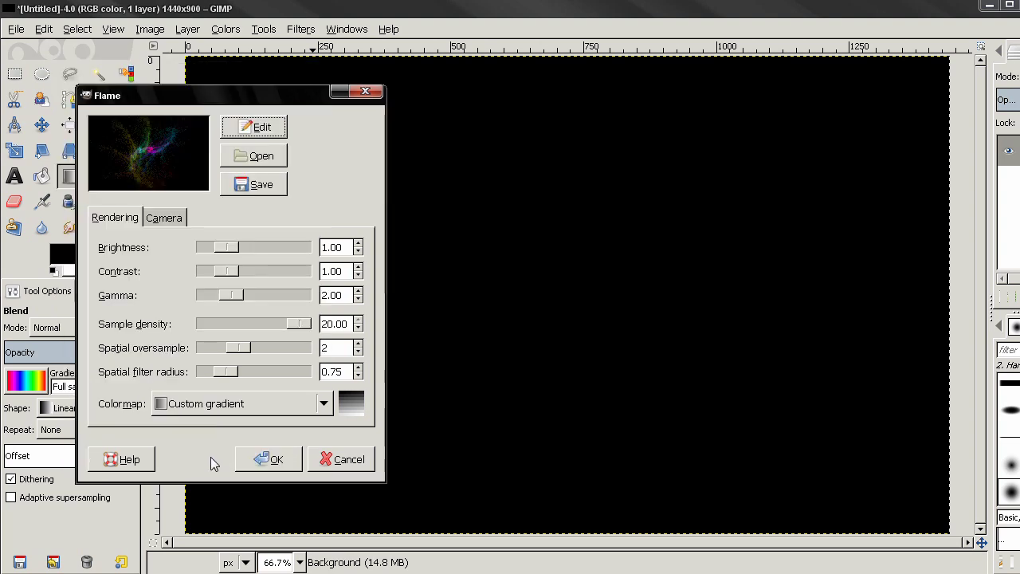
{"action": "left_click", "coordinate": [260, 465]}
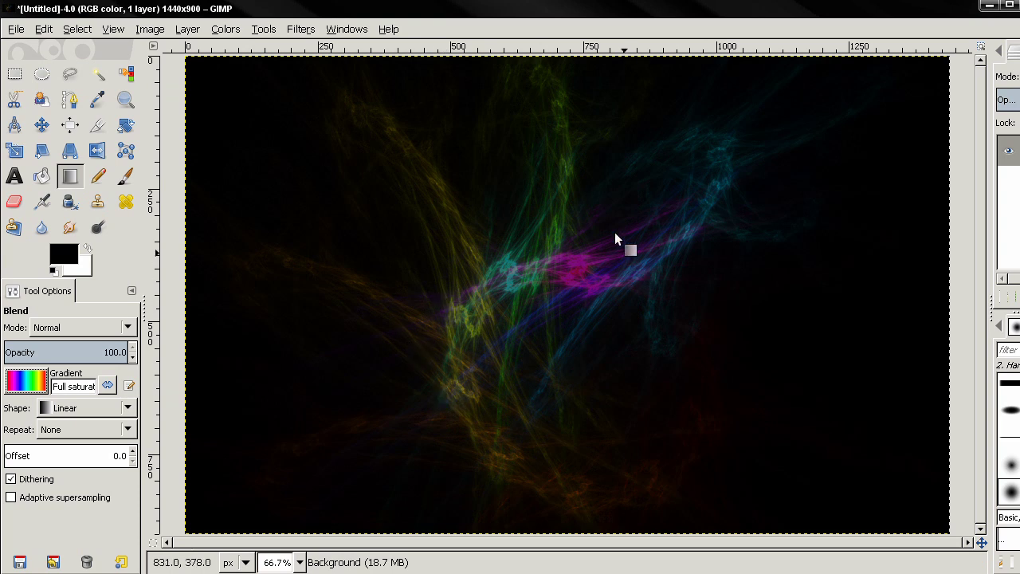
Re-show the Flame filter and swap in the compact top-right variation from Edit Flame.
{"action": "left_click", "coordinate": [296, 30]}
{"action": "left_click", "coordinate": [311, 62]}
{"action": "left_click_drag", "start_coordinate": [140, 84], "coordinate": [198, 96]}
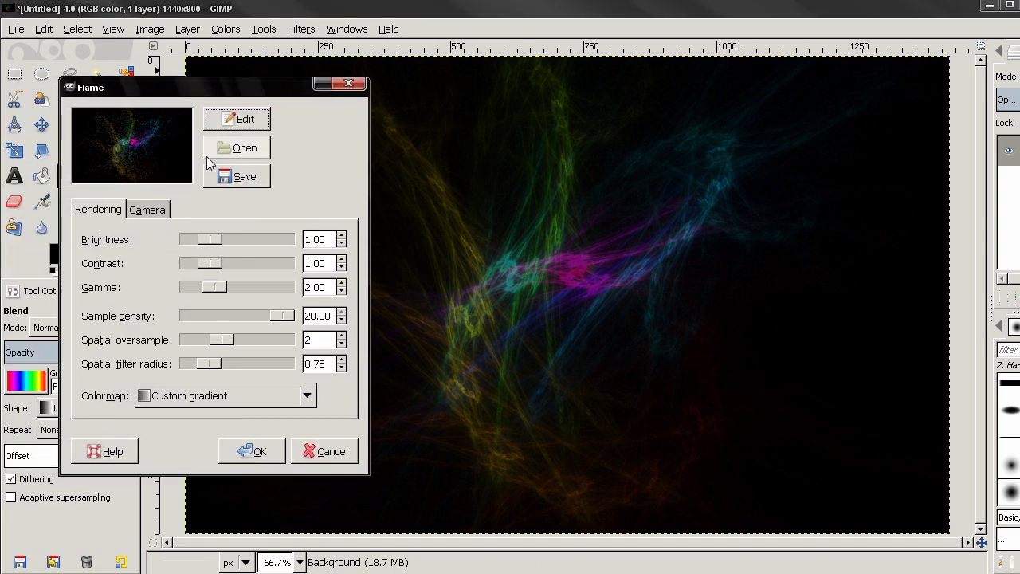
{"action": "left_click", "coordinate": [237, 119]}
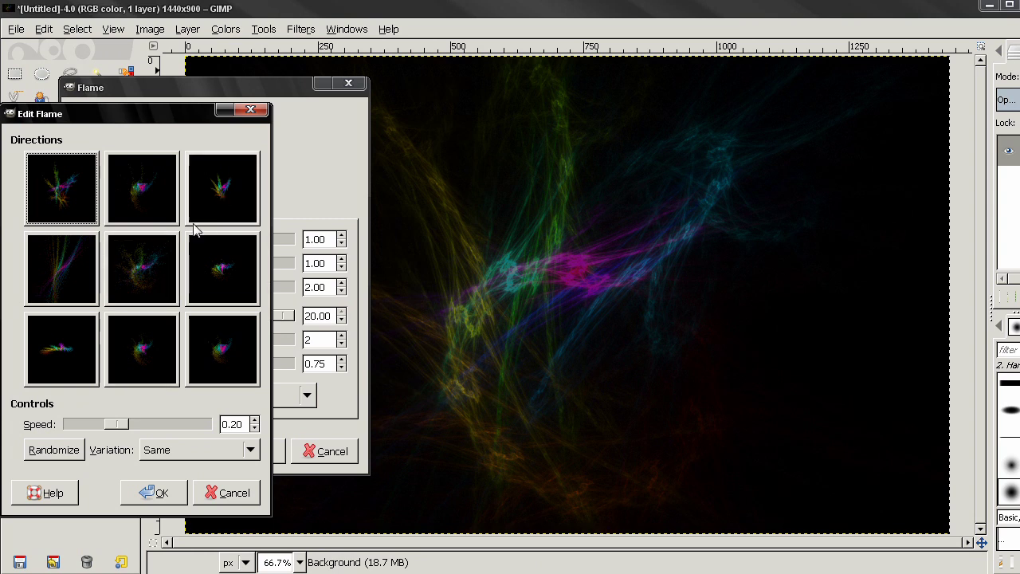
{"action": "left_click", "coordinate": [224, 205]}
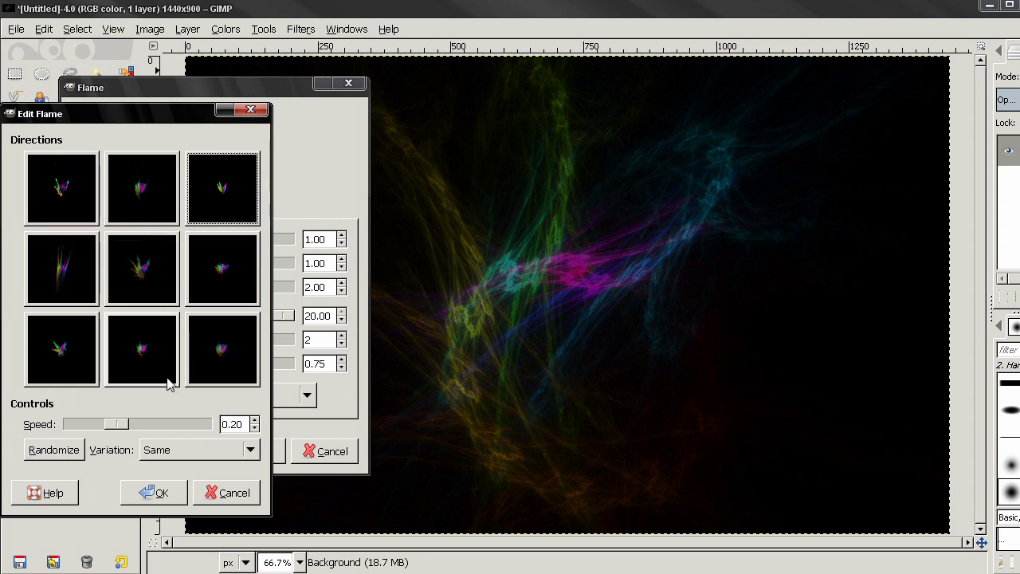
{"action": "left_click", "coordinate": [154, 493]}
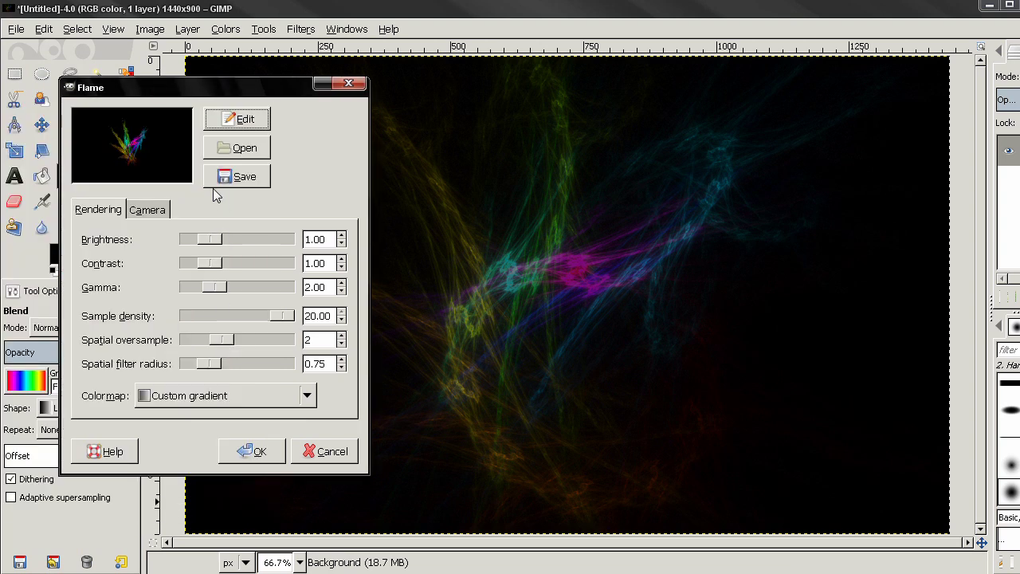
Set Camera zoom to -1.01, X offset -2.00 and Y offset -1.96, then render.
{"action": "left_click", "coordinate": [153, 212]}
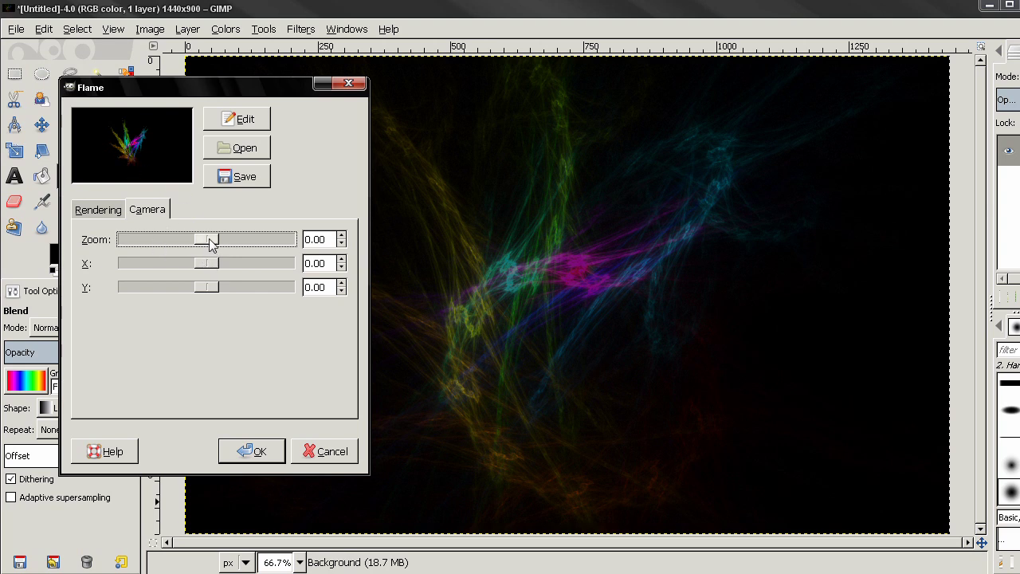
{"action": "left_click_drag", "start_coordinate": [209, 239], "coordinate": [189, 241]}
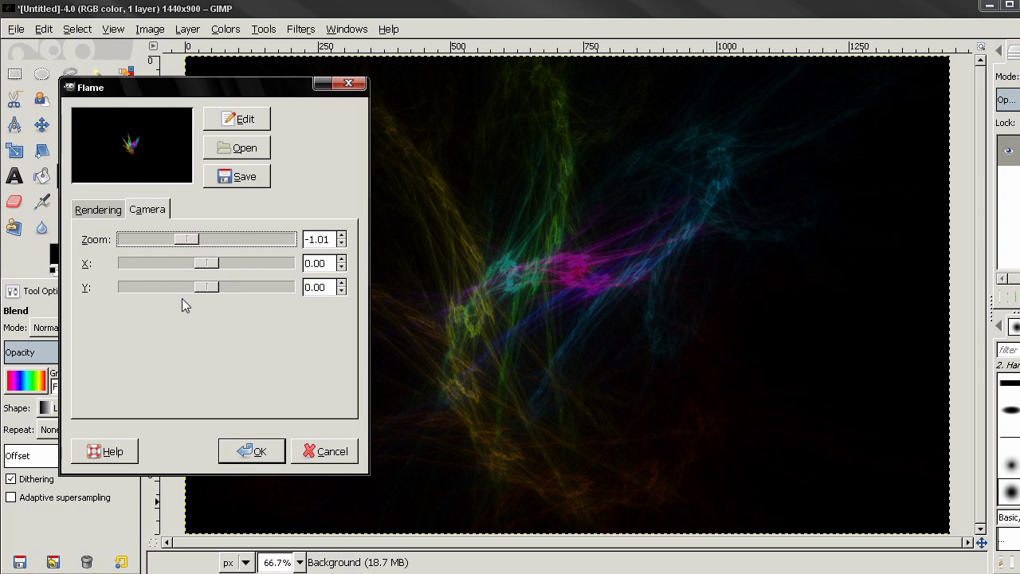
{"action": "left_click", "coordinate": [249, 269]}
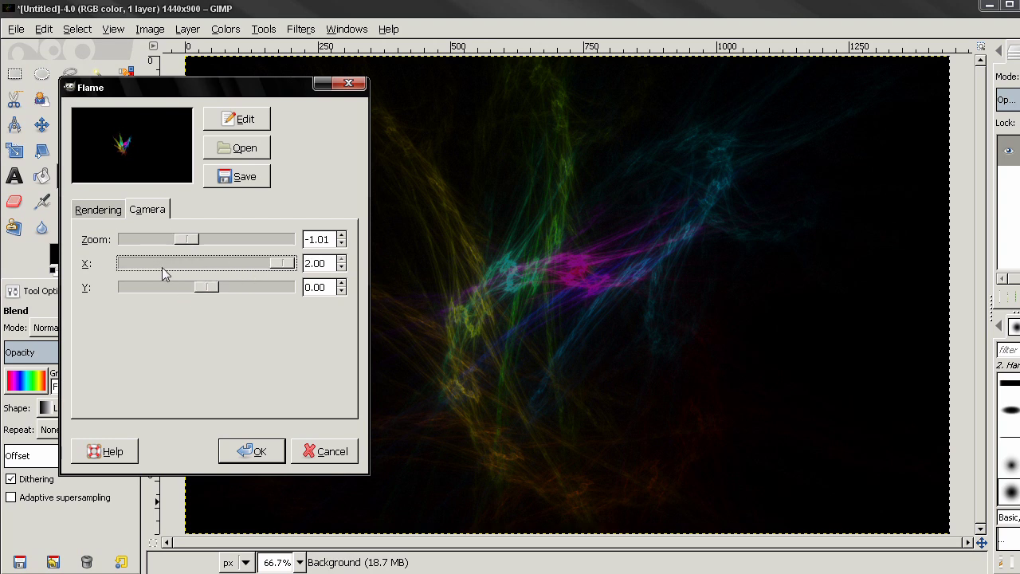
{"action": "left_click_drag", "start_coordinate": [272, 265], "coordinate": [109, 271]}
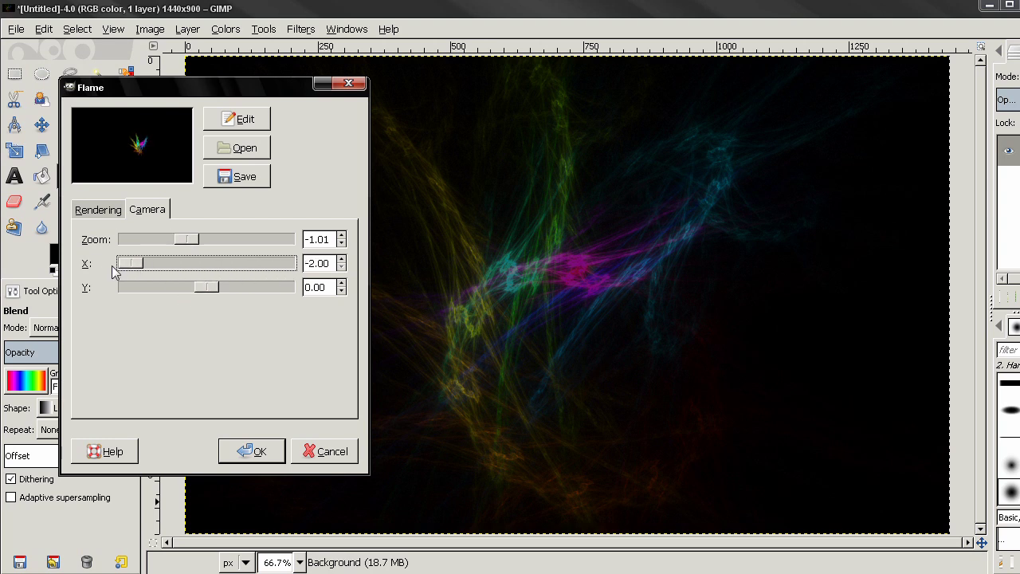
{"action": "left_click_drag", "start_coordinate": [191, 288], "coordinate": [132, 296]}
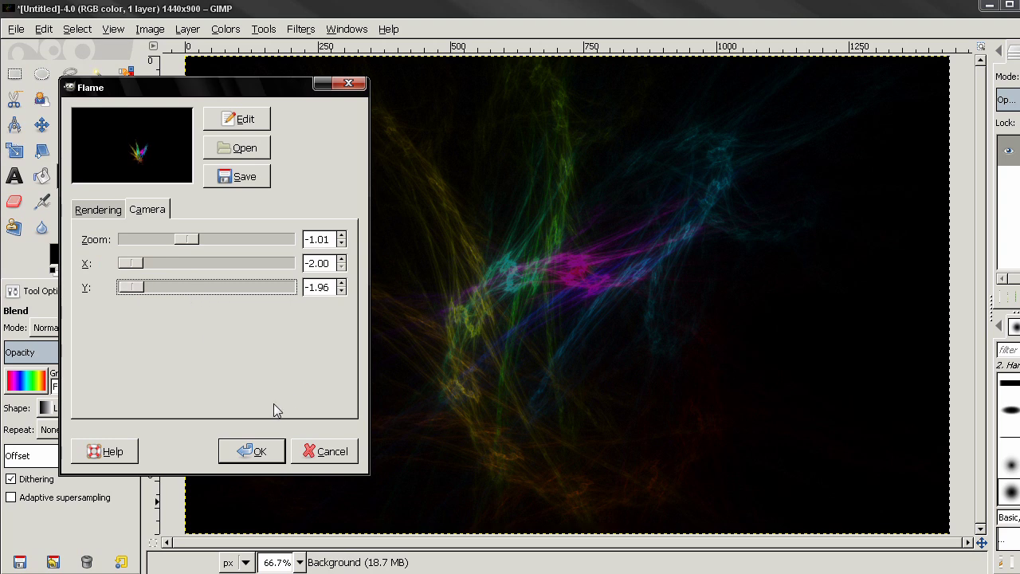
{"action": "left_click", "coordinate": [242, 450]}
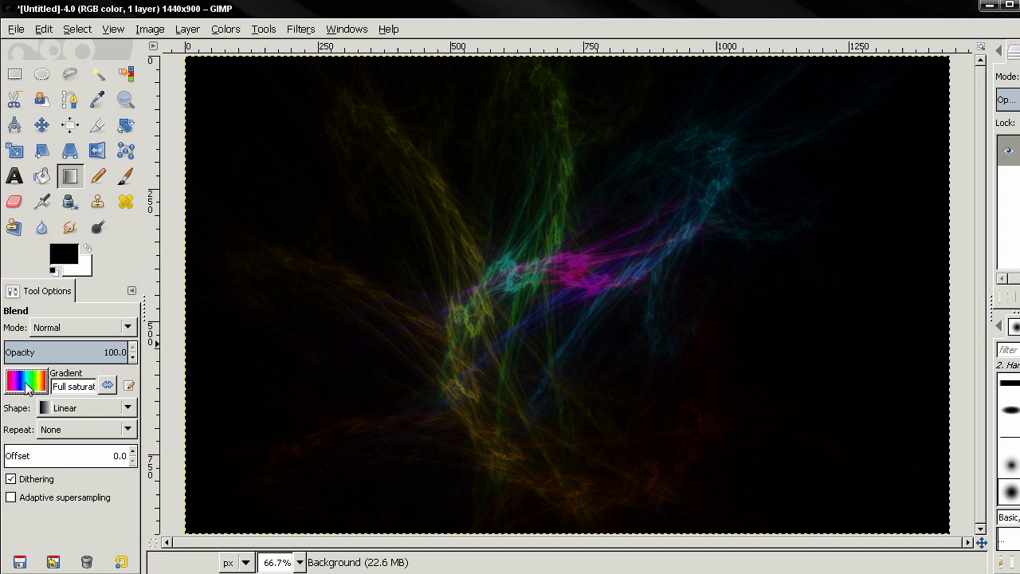
{"action": "left_click", "coordinate": [300, 28]}
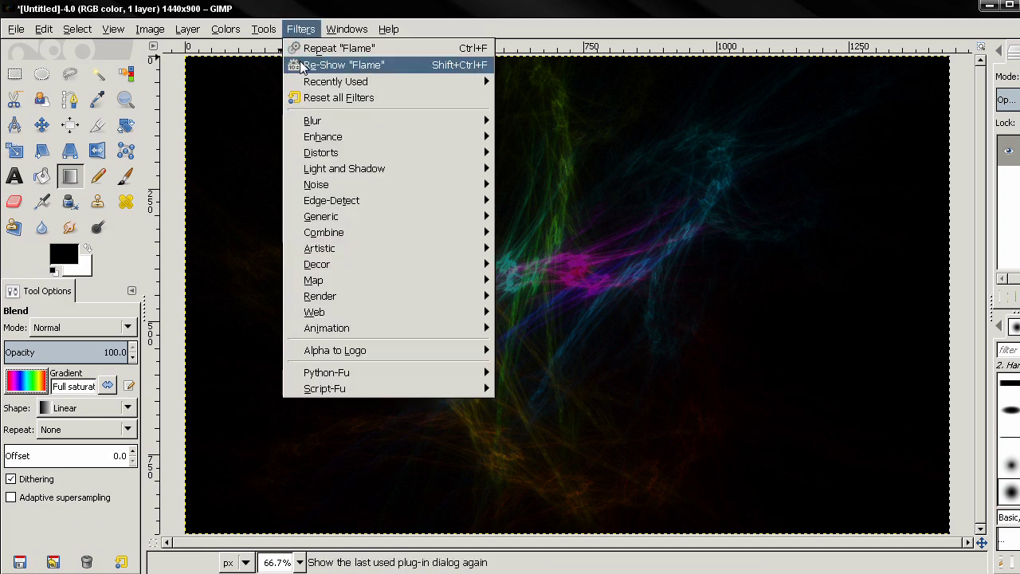
{"action": "left_click", "coordinate": [295, 67]}
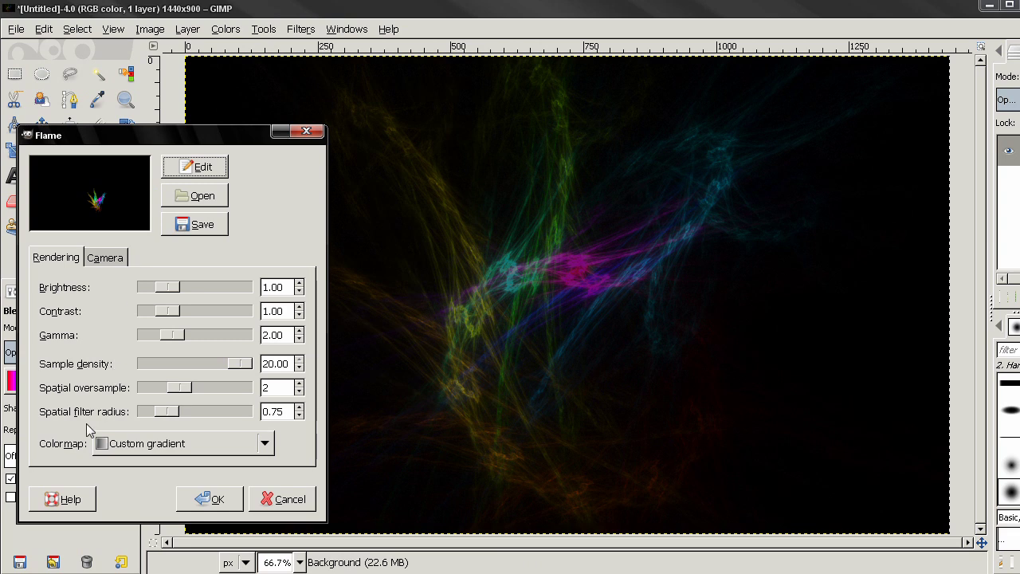
{"action": "left_click", "coordinate": [185, 169]}
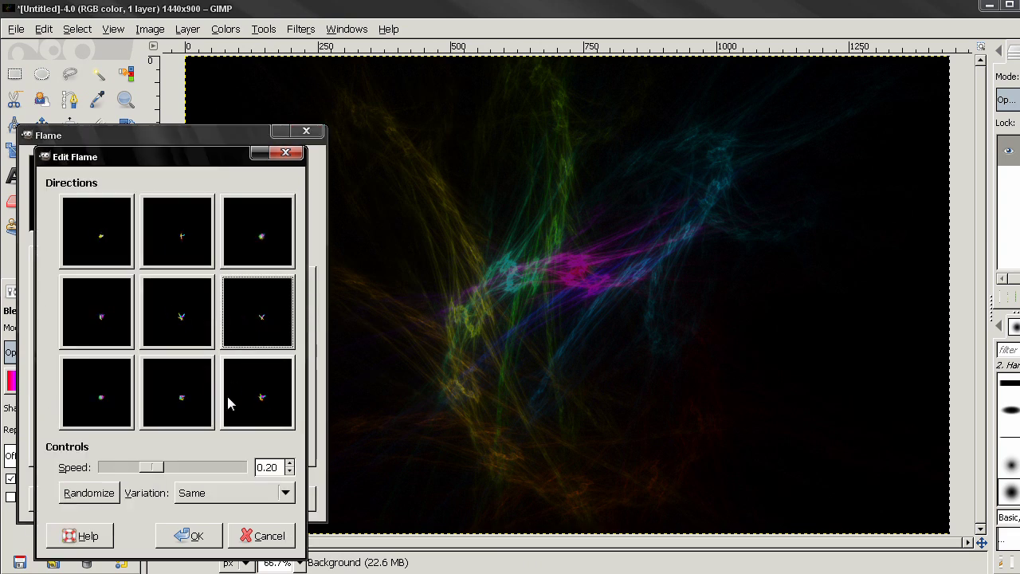
{"action": "left_click", "coordinate": [233, 408]}
{"action": "left_click", "coordinate": [199, 407]}
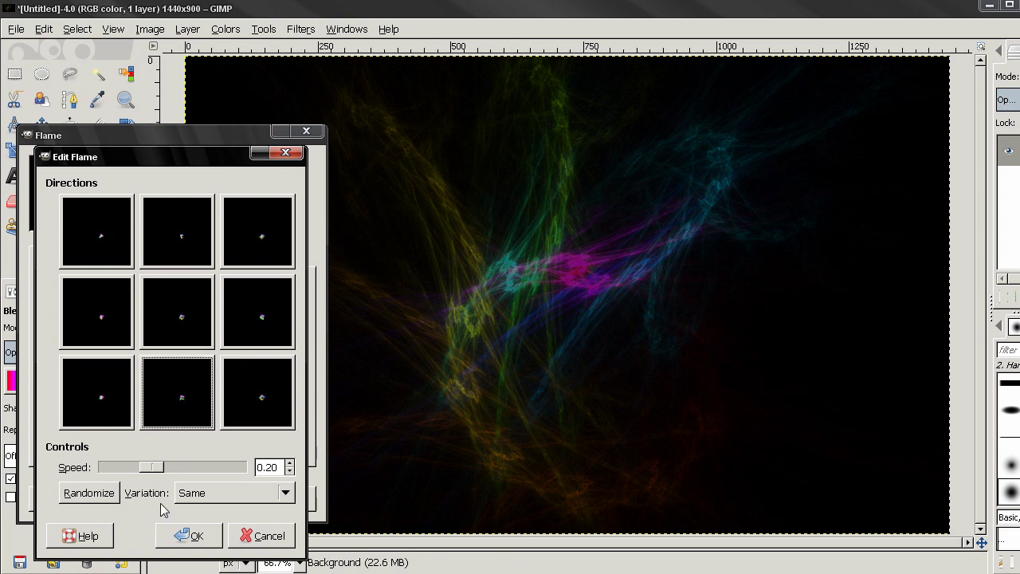
{"action": "left_click", "coordinate": [263, 535]}
{"action": "left_click", "coordinate": [271, 499]}
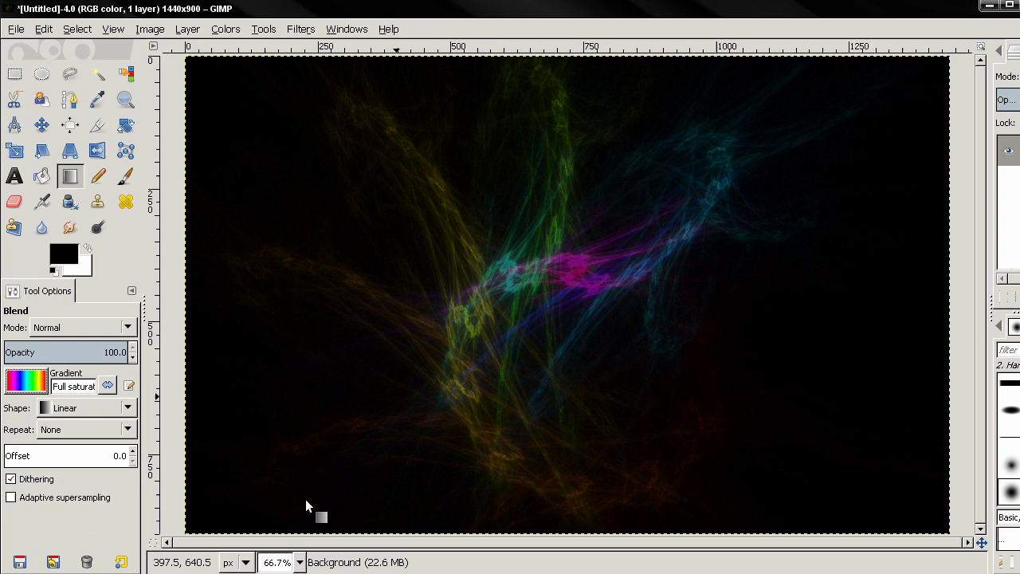